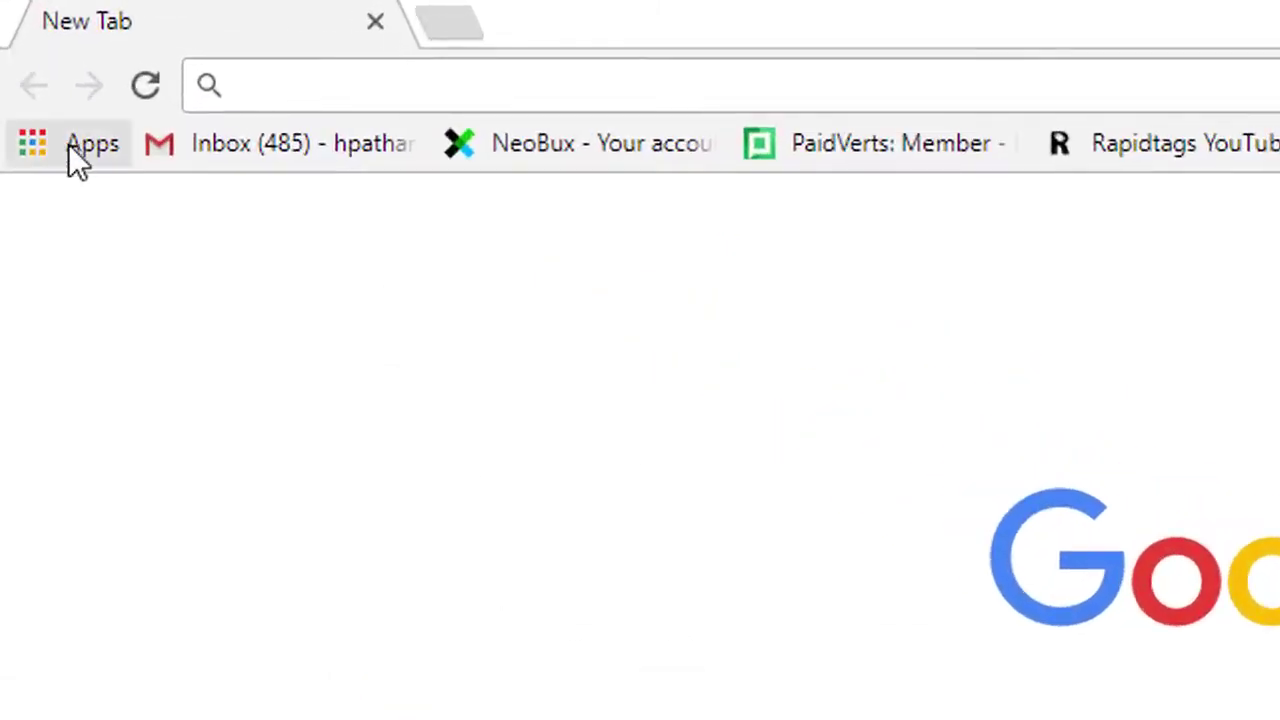
Search the Chrome Web Store for the BitDigger extension from the Apps page.
click(72, 160)
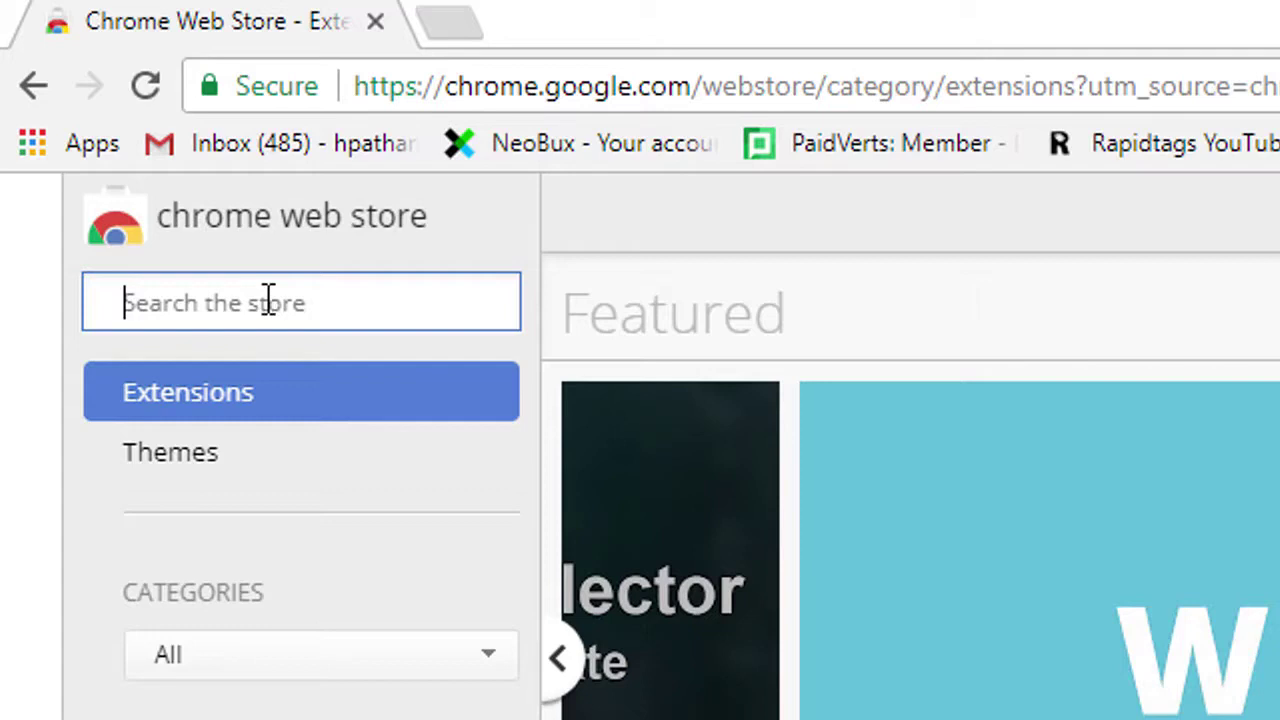
text(bit)
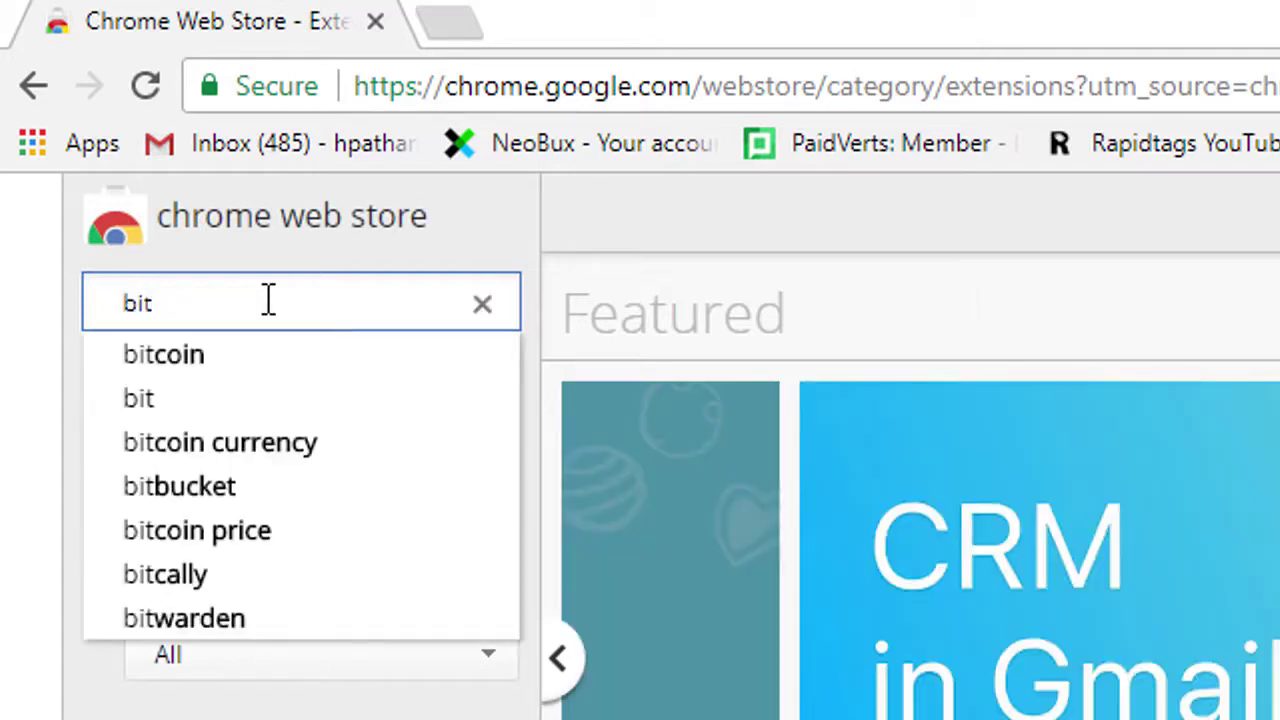
text(d)
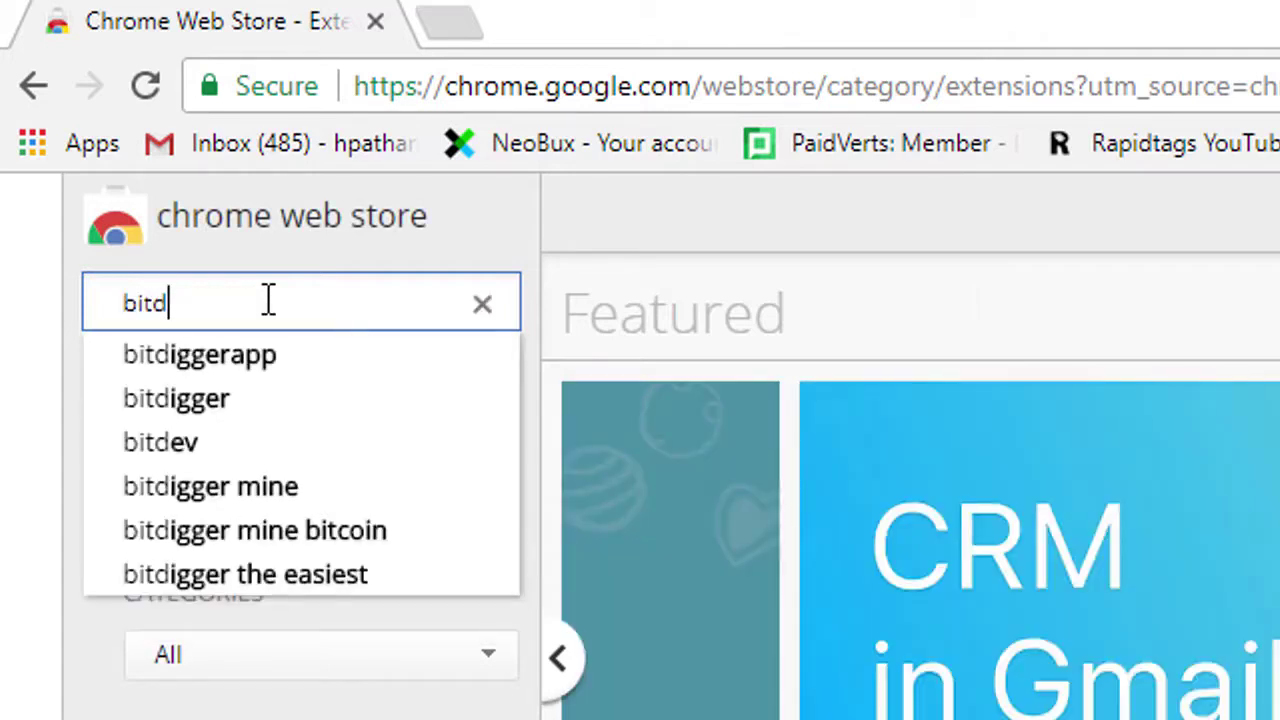
text(i)
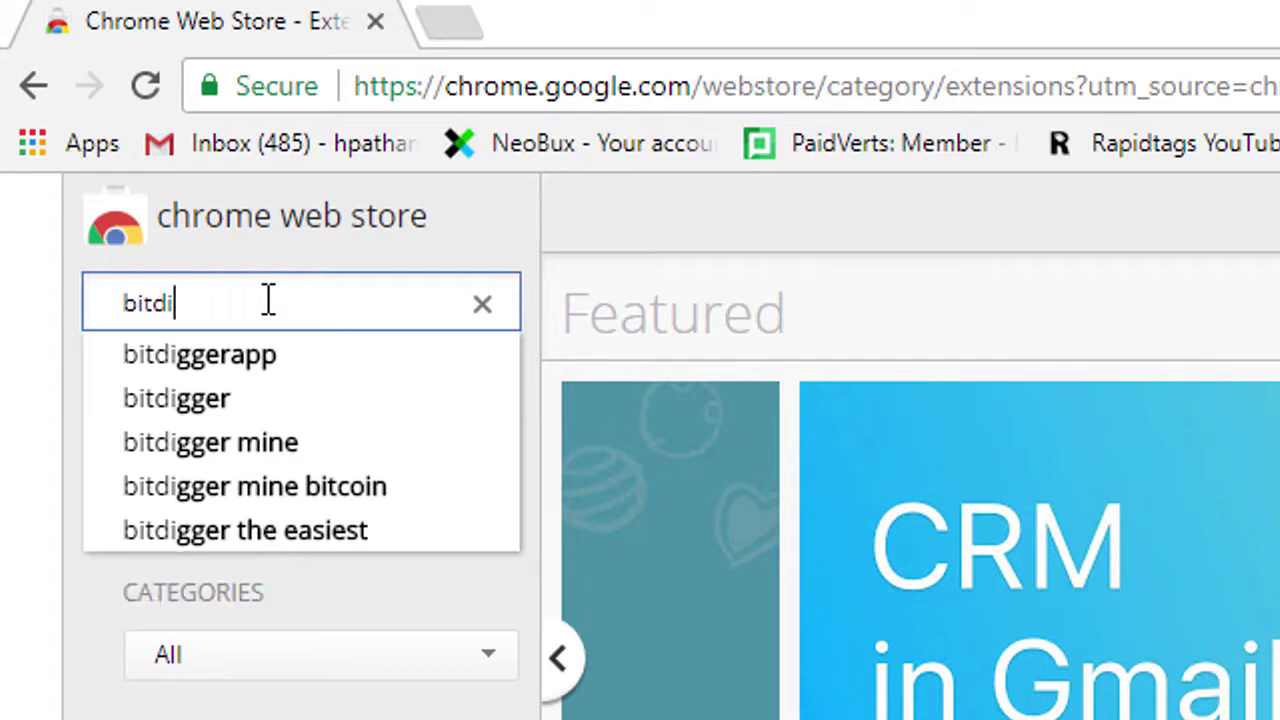
click(183, 415)
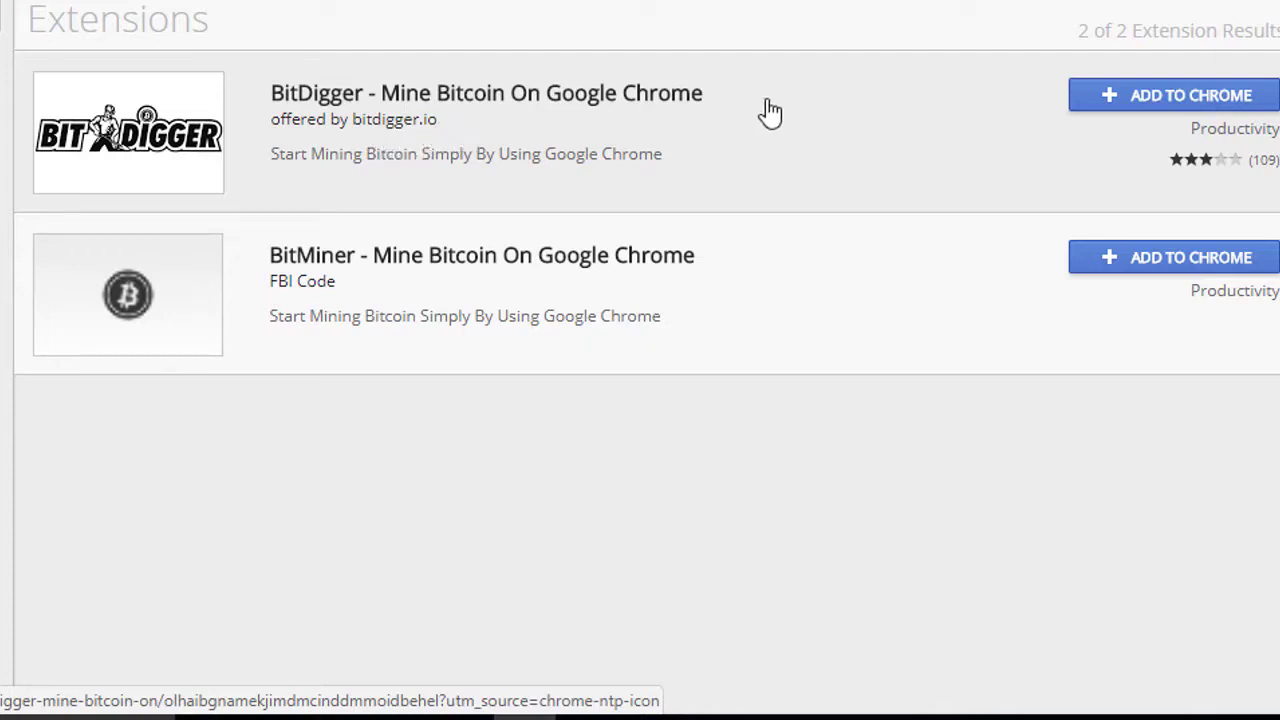
Add the BitDigger – Mine Bitcoin On Google Chrome extension and confirm the install.
click(1187, 100)
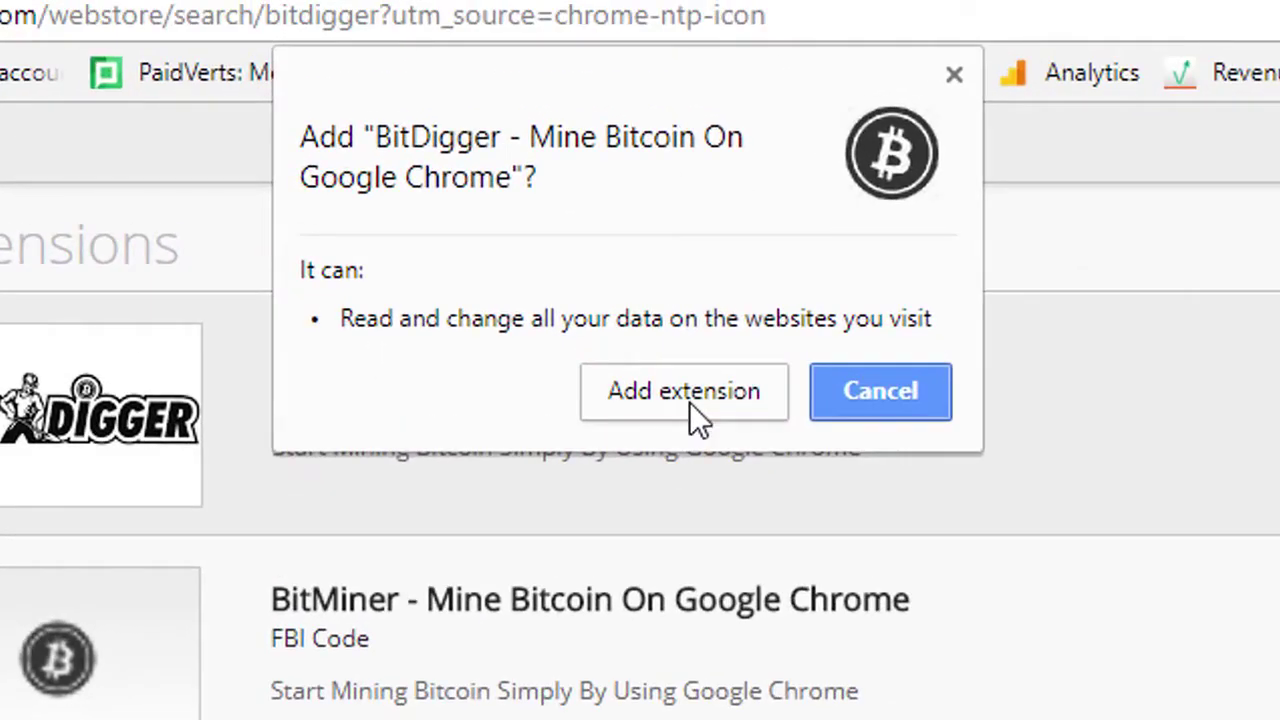
click(689, 399)
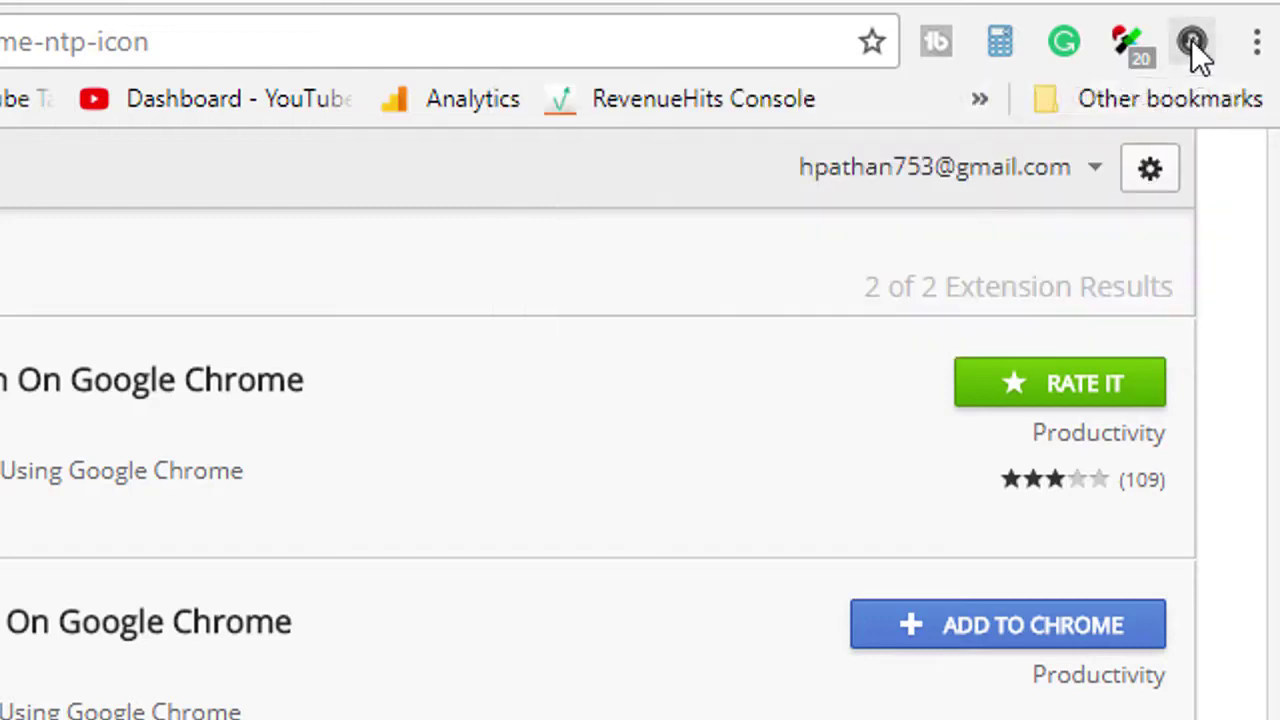
Open the BitDigger panel and set the mining speed to High.
click(1191, 40)
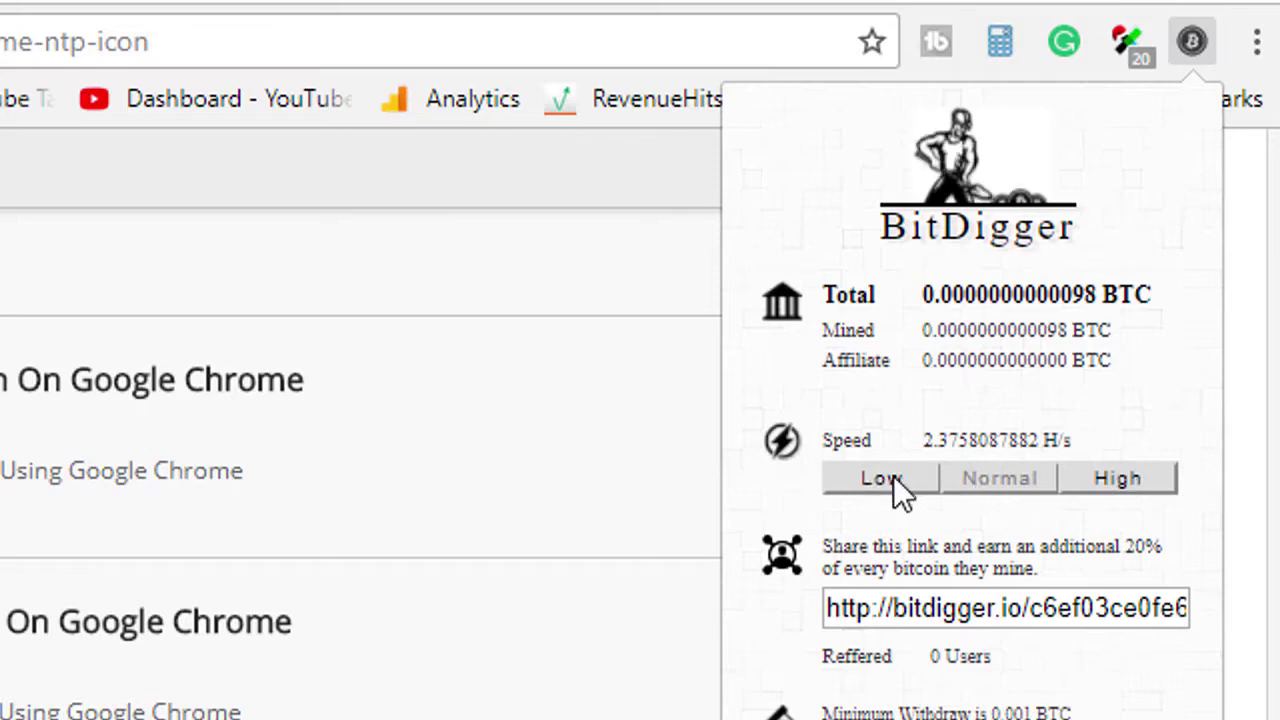
click(875, 479)
click(1009, 479)
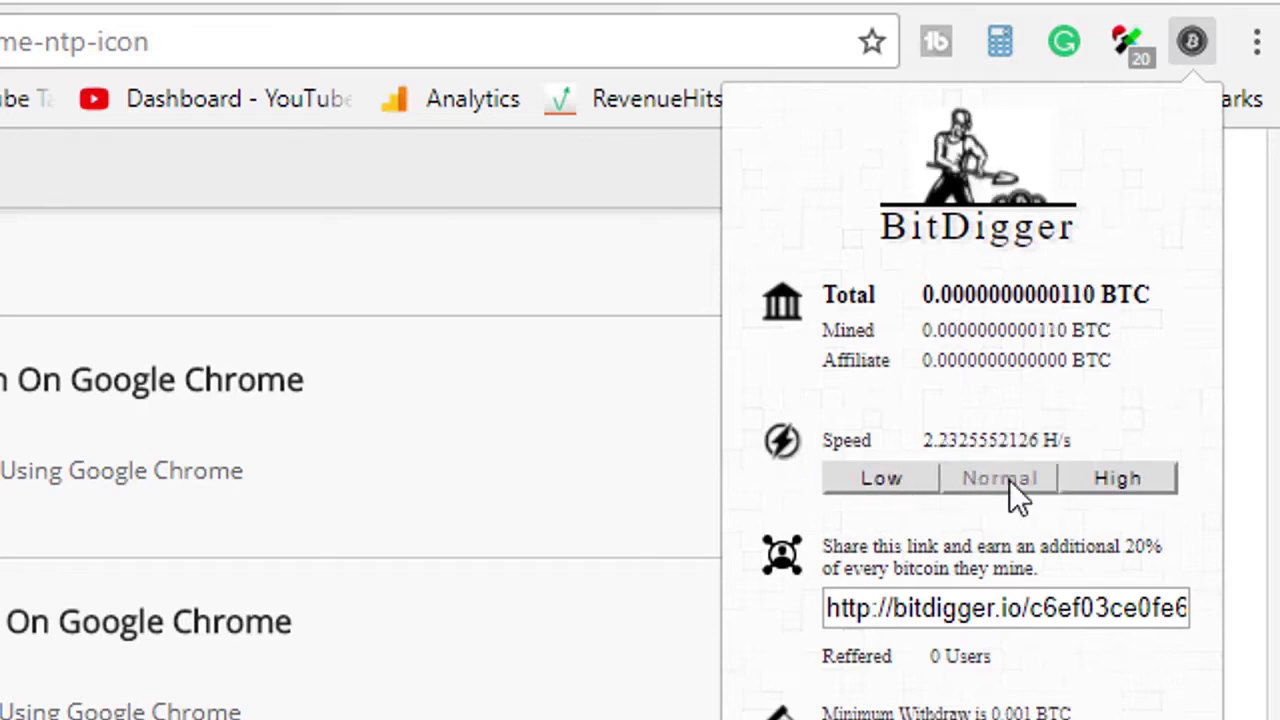
click(1102, 476)
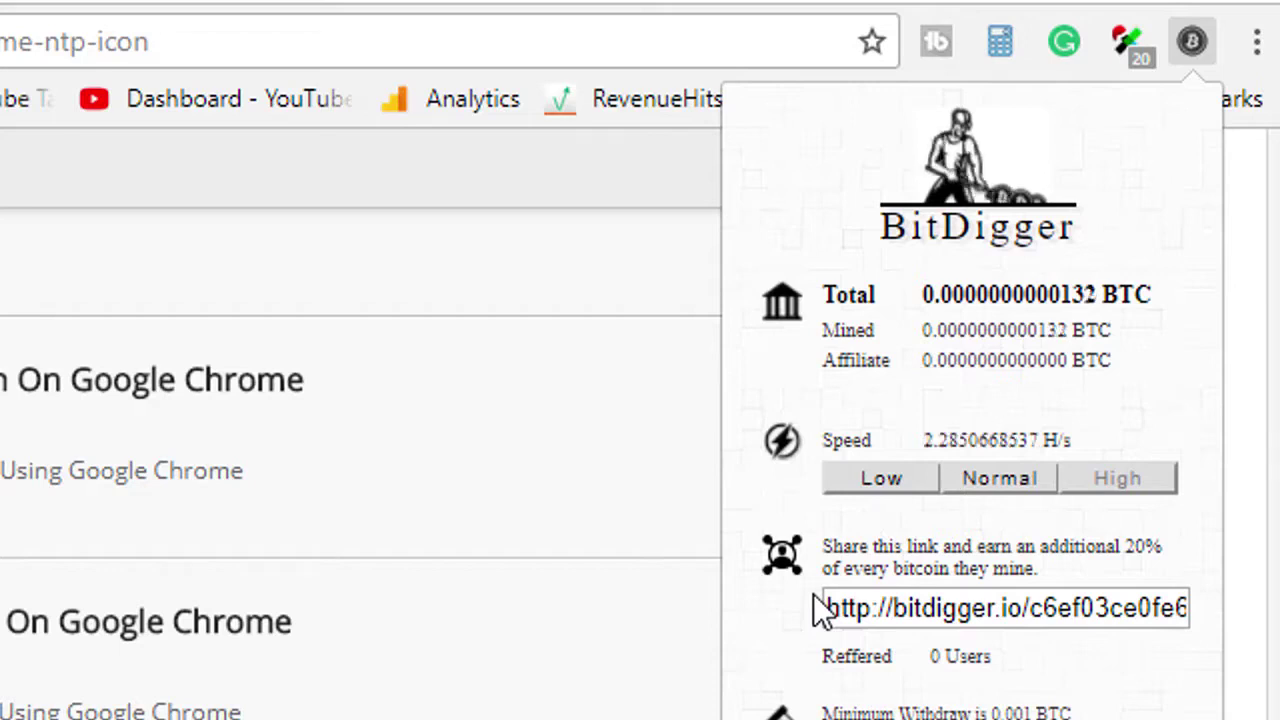
Select the referral link URL in the BitDigger panel, then deselect it.
click(927, 607)
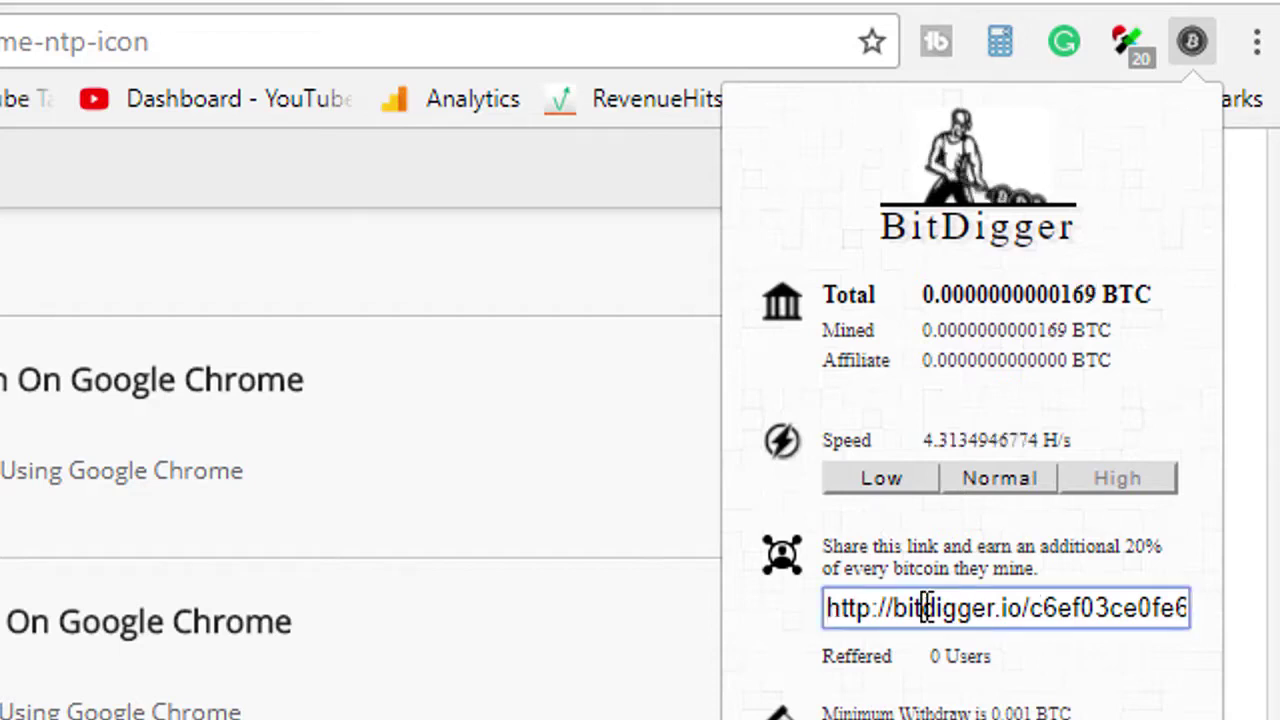
triple_click(927, 607)
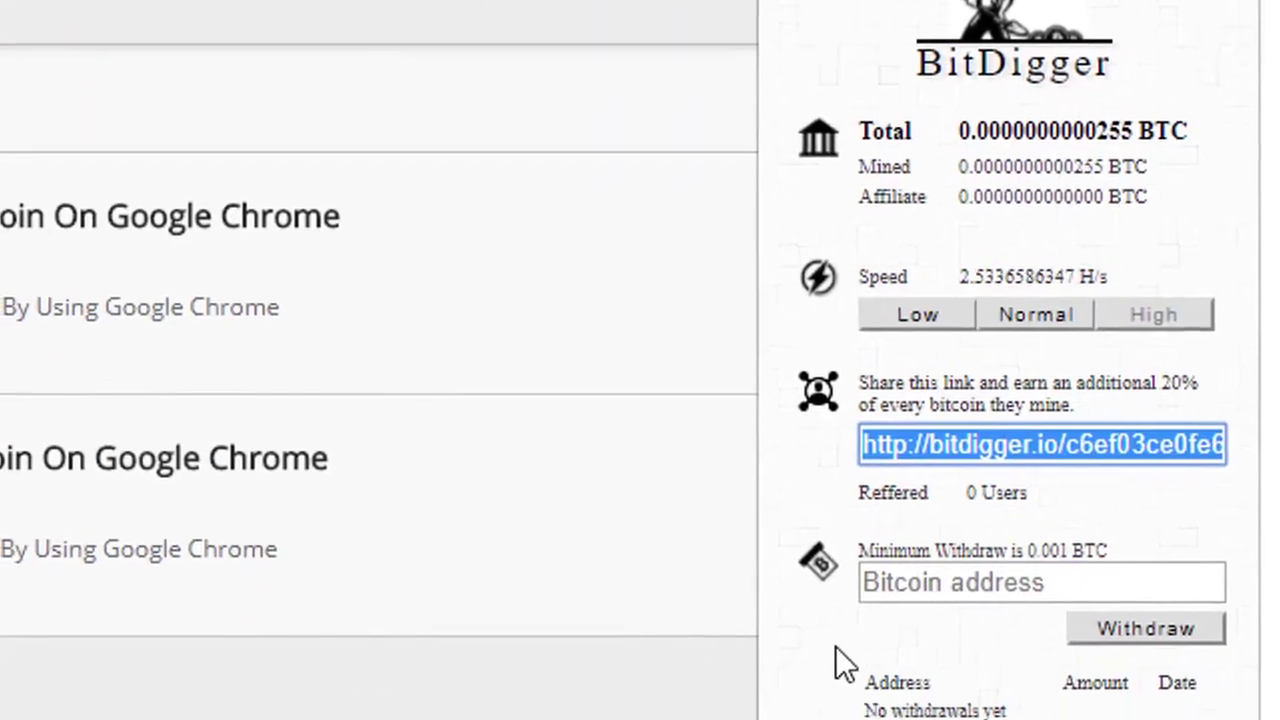
click(911, 592)
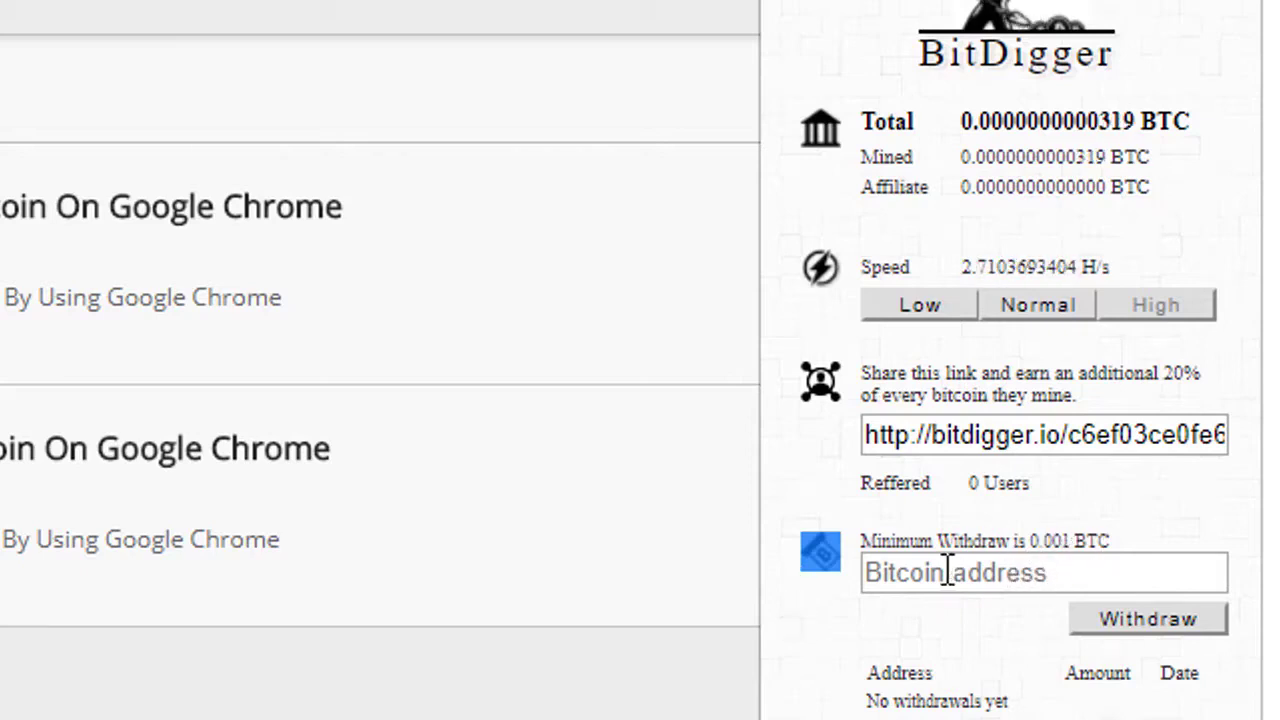
click(914, 572)
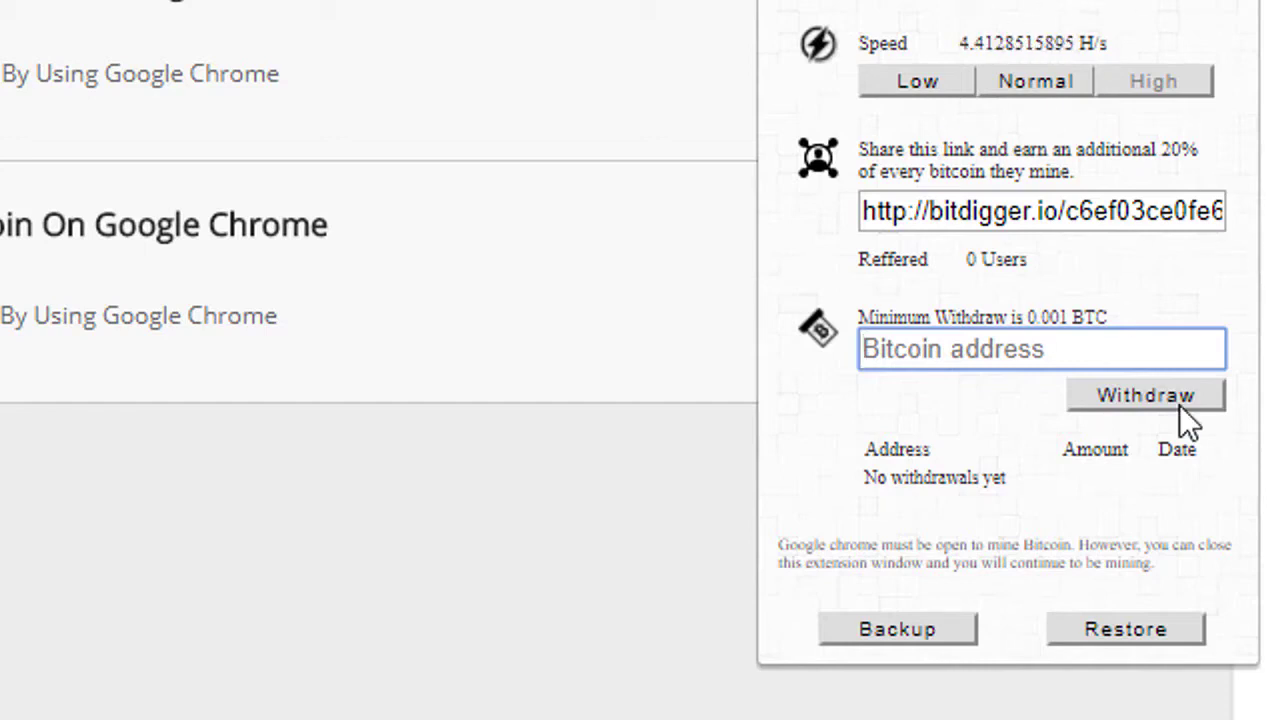
Show the BitDigger backup seed and select its full text.
click(895, 624)
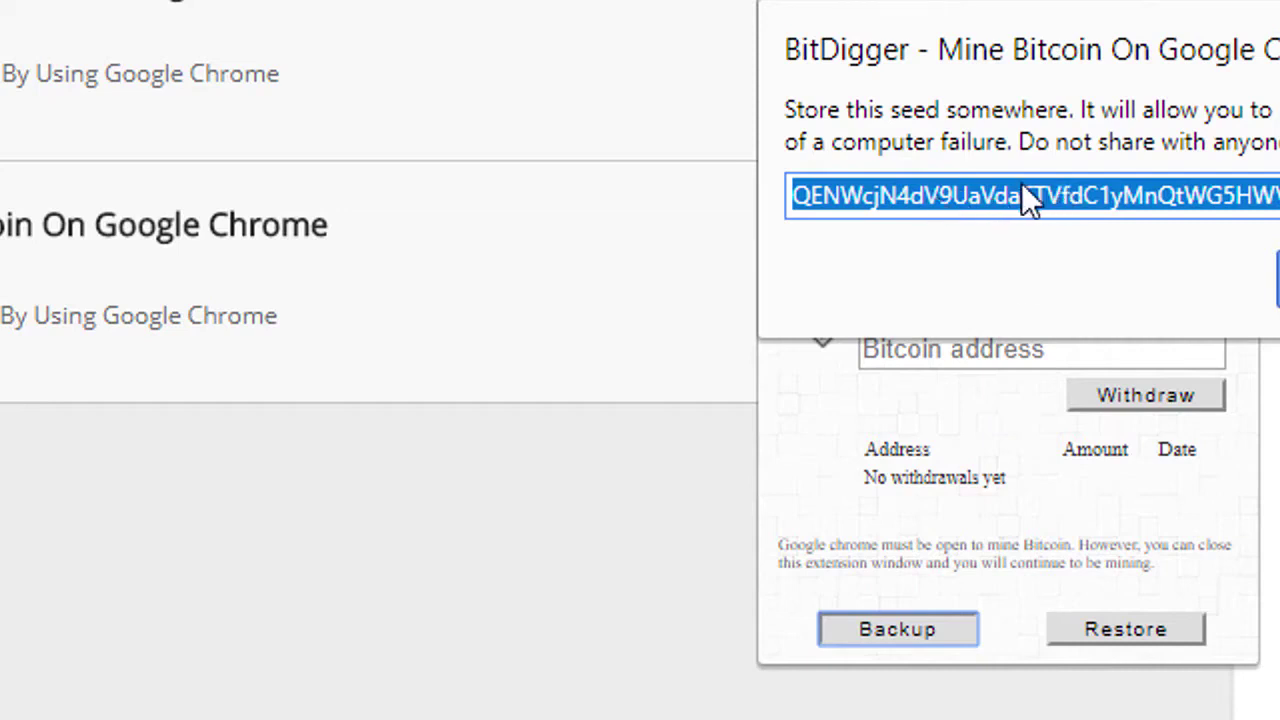
double_click(1015, 195)
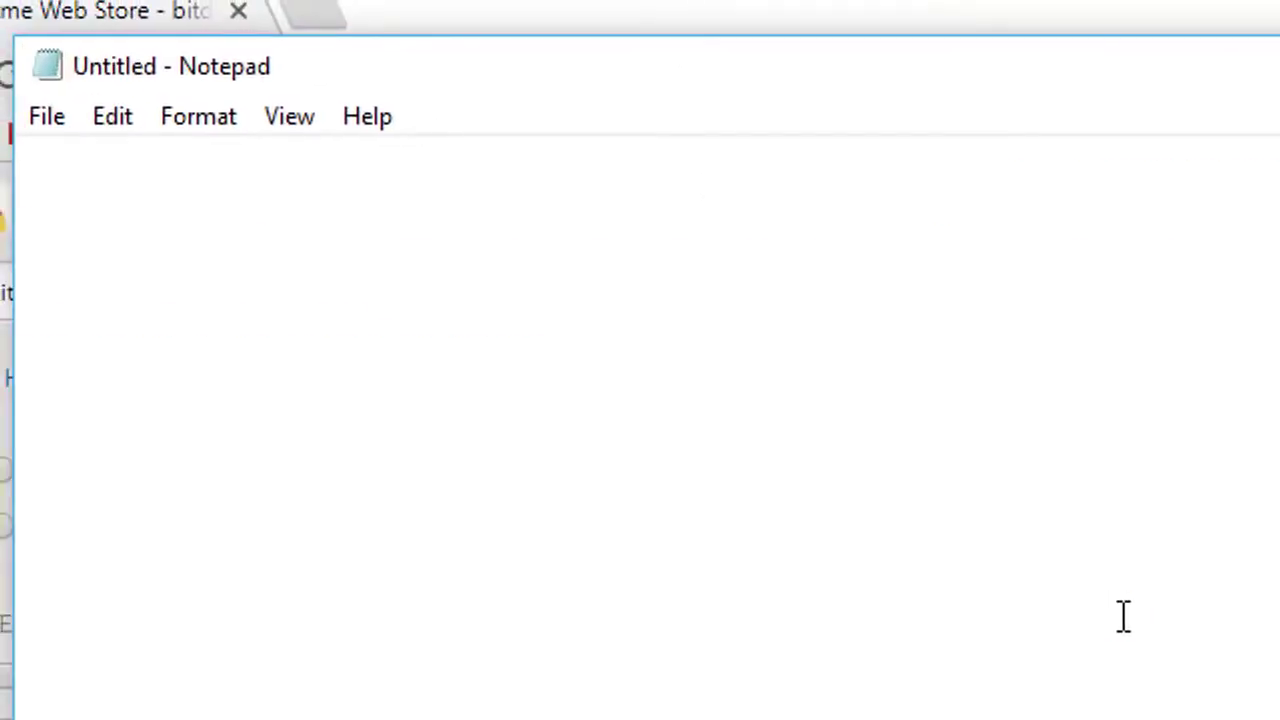
Paste the seed into Notepad and save it as 'bitdigger'.
key(ctrl+v)
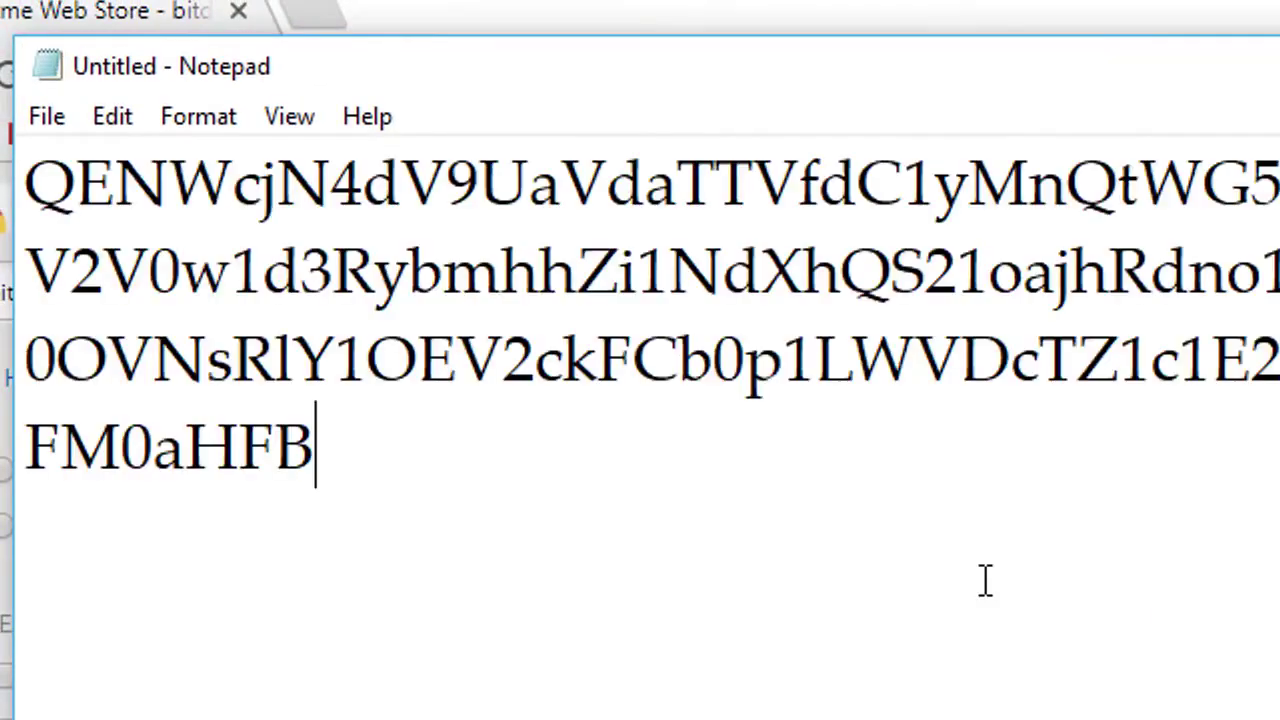
click(49, 117)
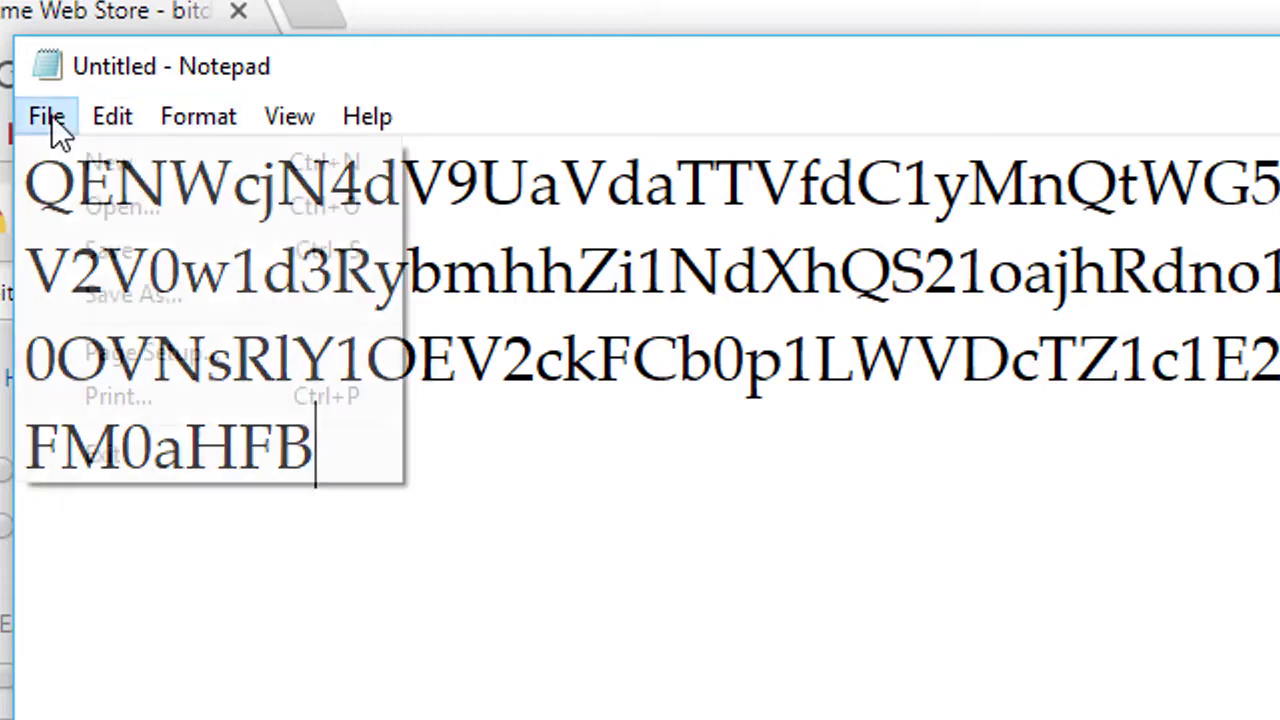
click(78, 250)
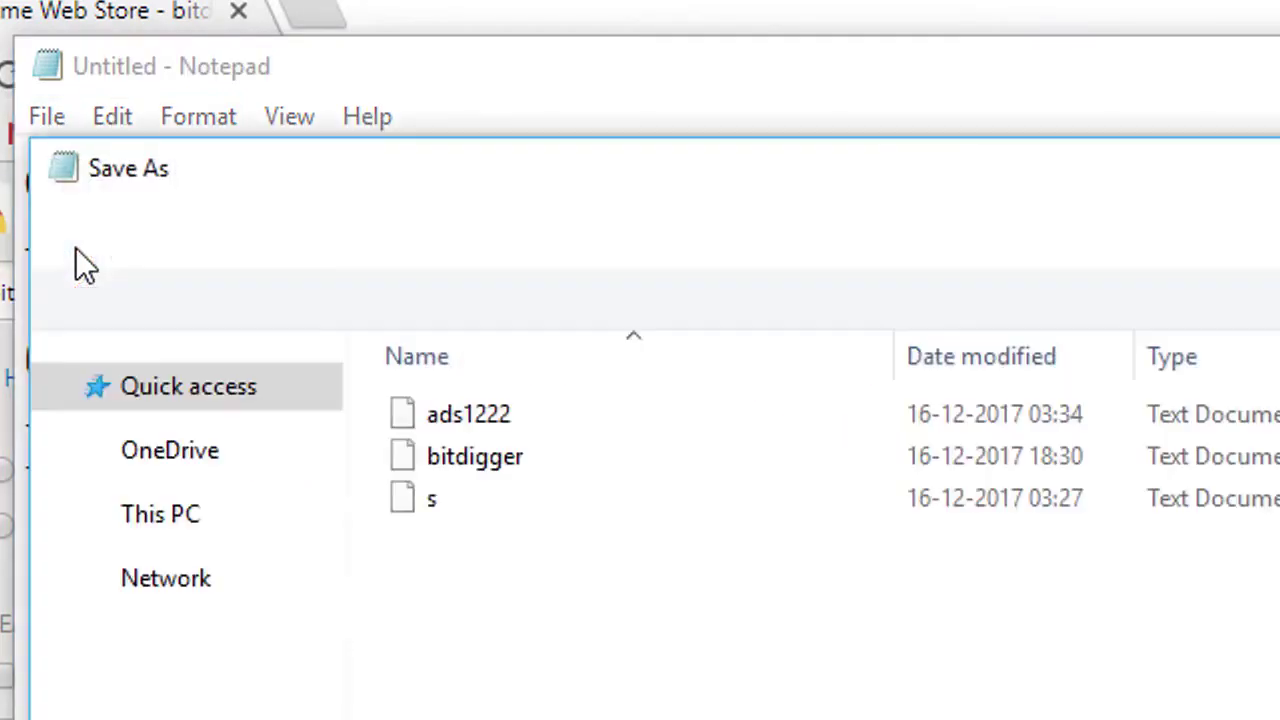
text(bi)
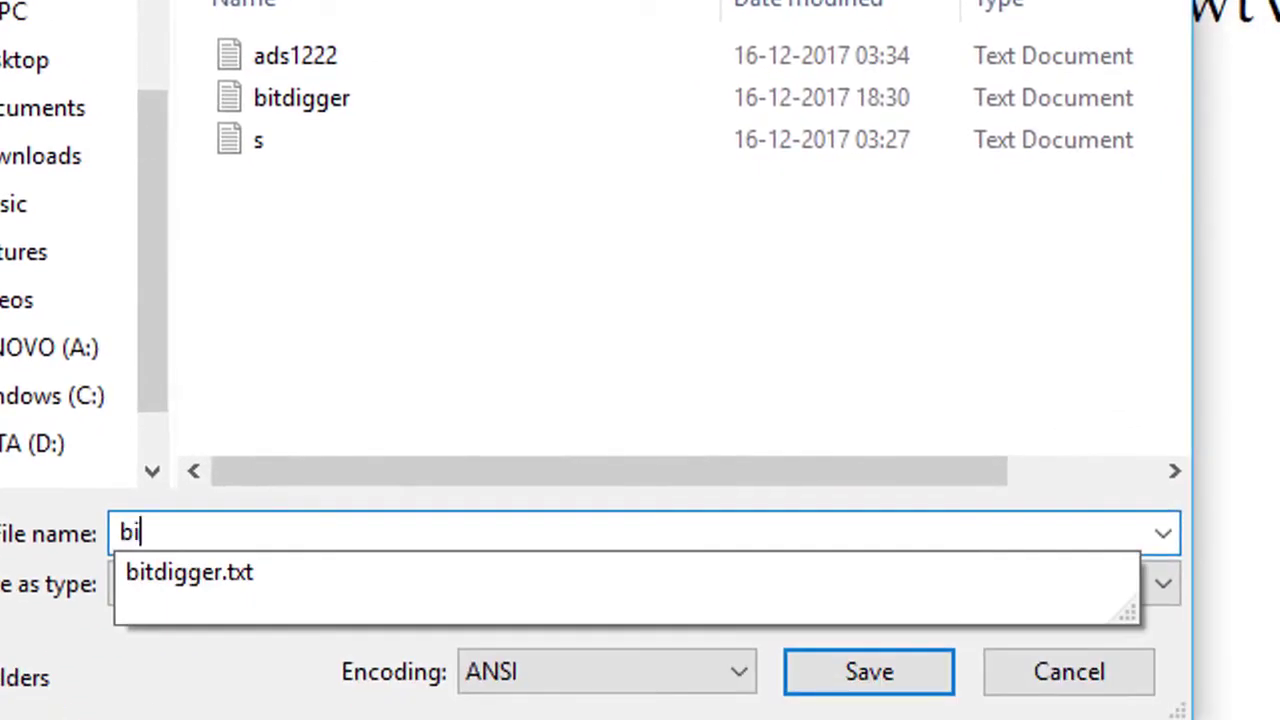
text(td)
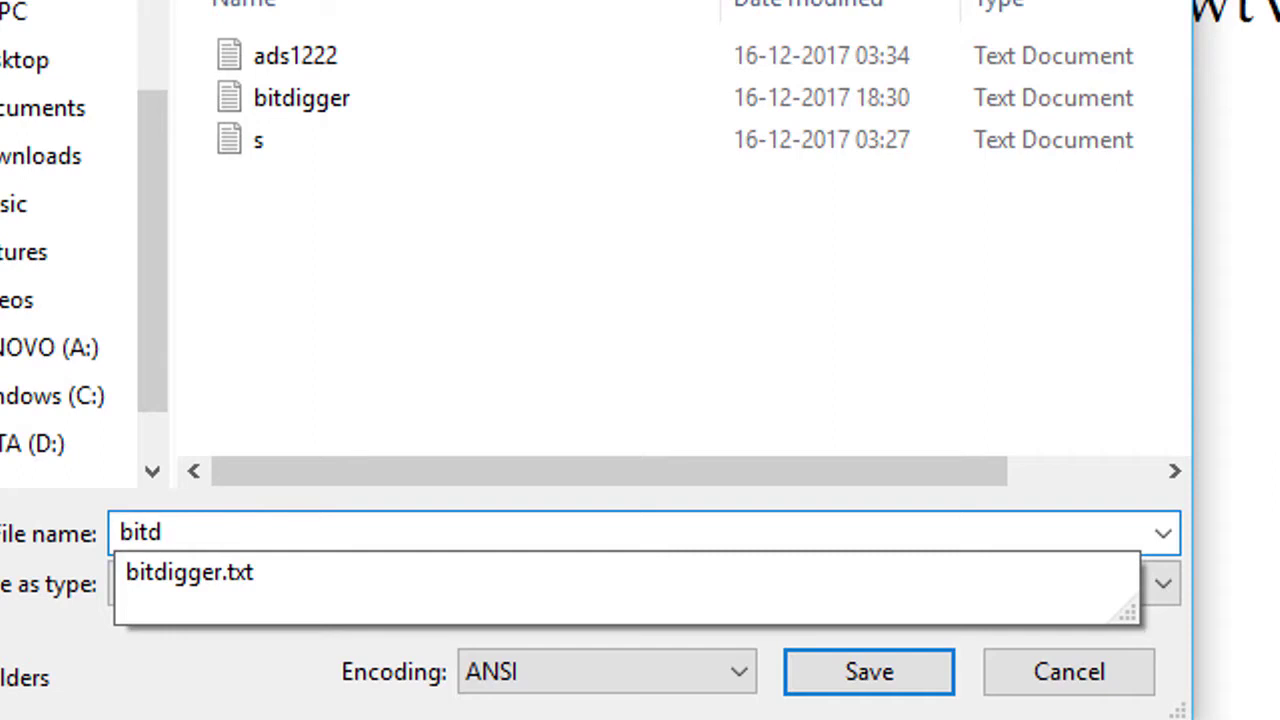